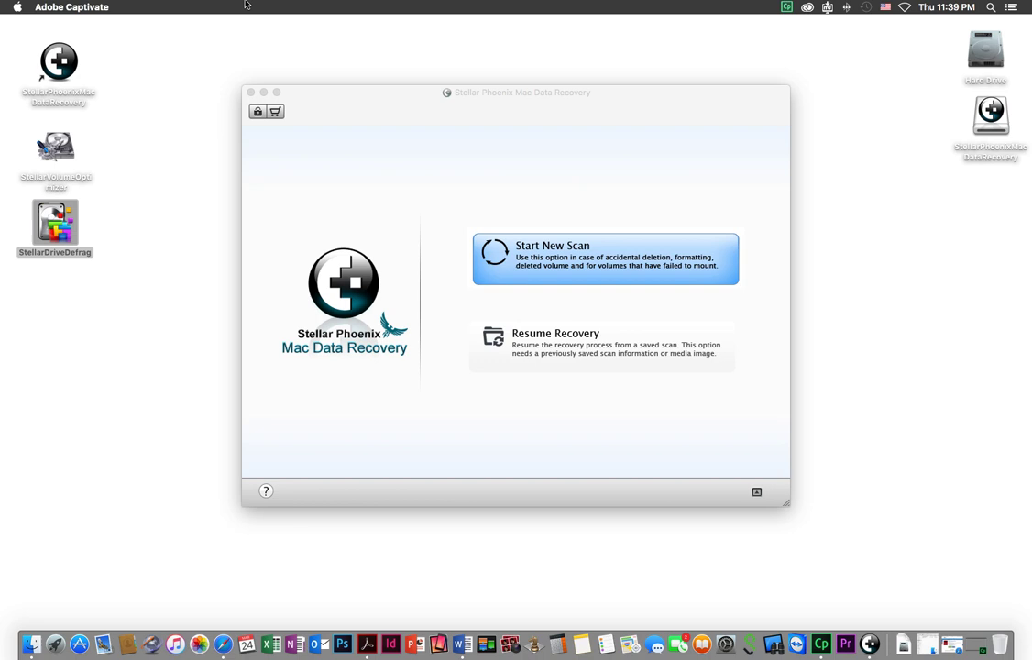
# Open the Hard Drive volume to view its three files, then eject it from the desktop.
pyautogui.click(988, 53)
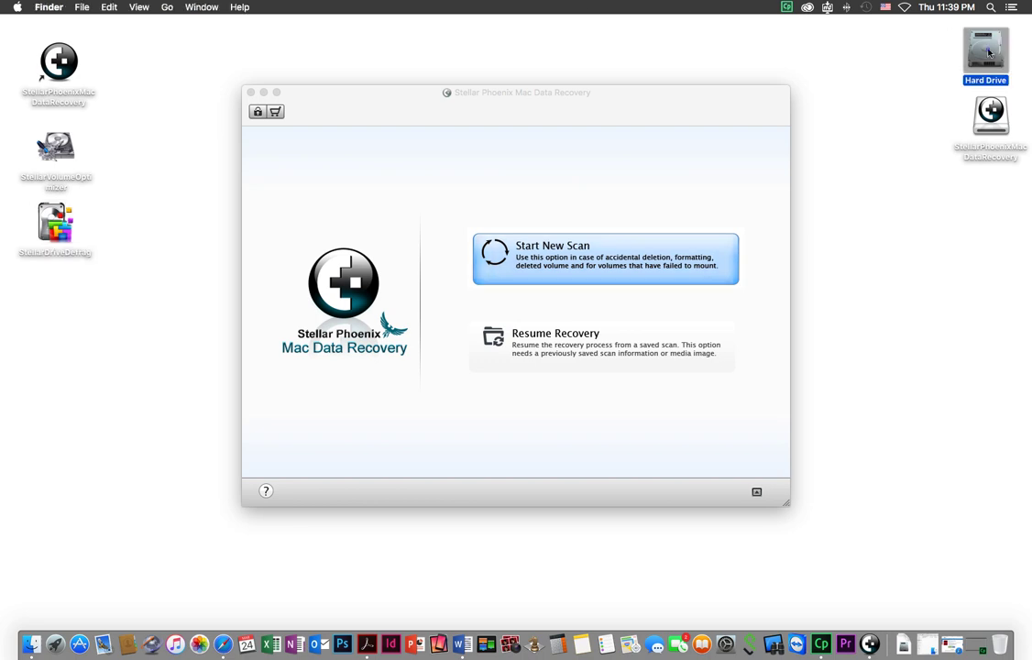
pyautogui.doubleClick(988, 53)
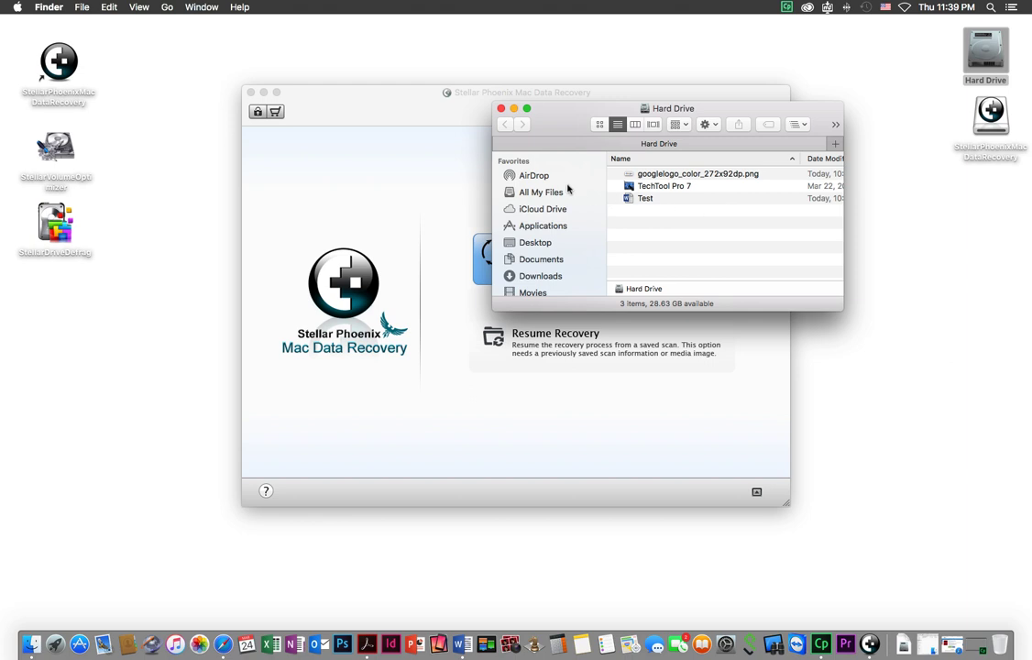
pyautogui.click(500, 109)
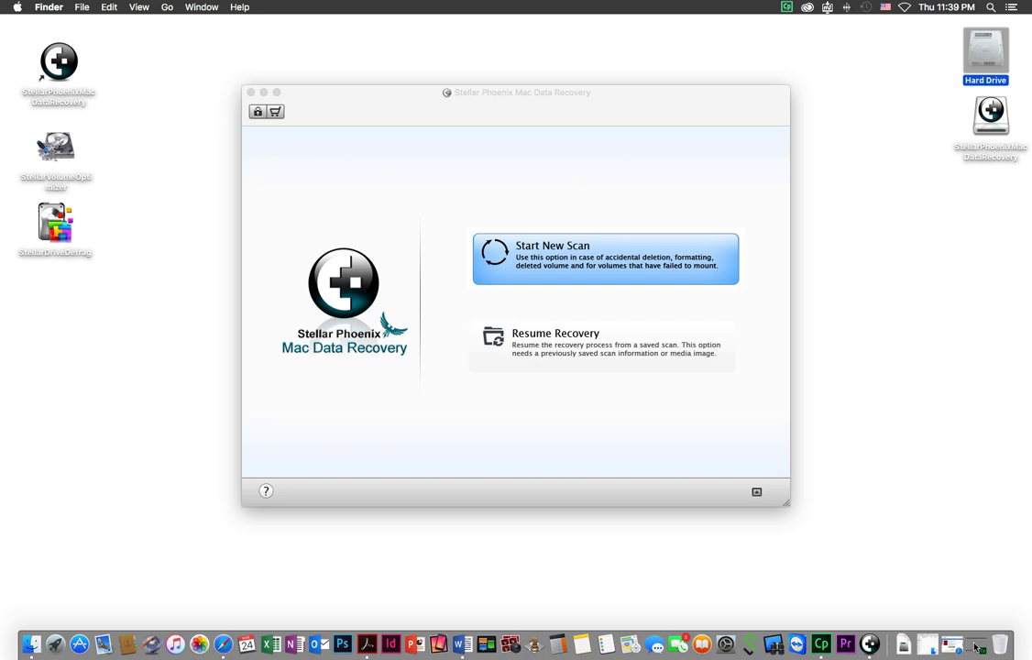
pyautogui.click(924, 457)
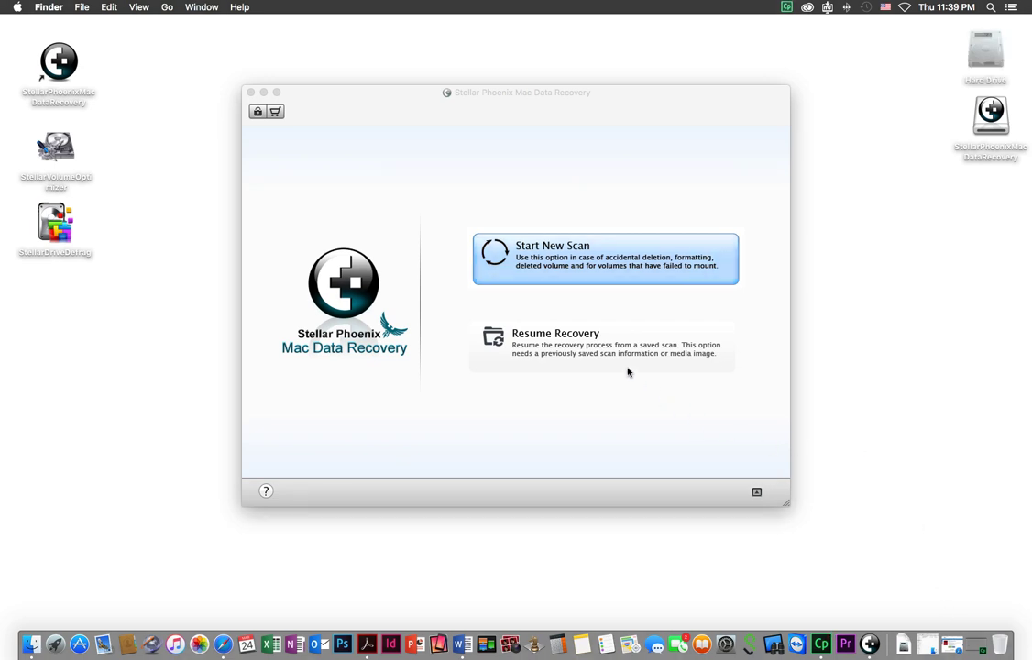
# Start a new scan of the 26.85 GB Hard Drive using Recover Data with Quick Scan.
pyautogui.click(557, 266)
pyautogui.click(558, 267)
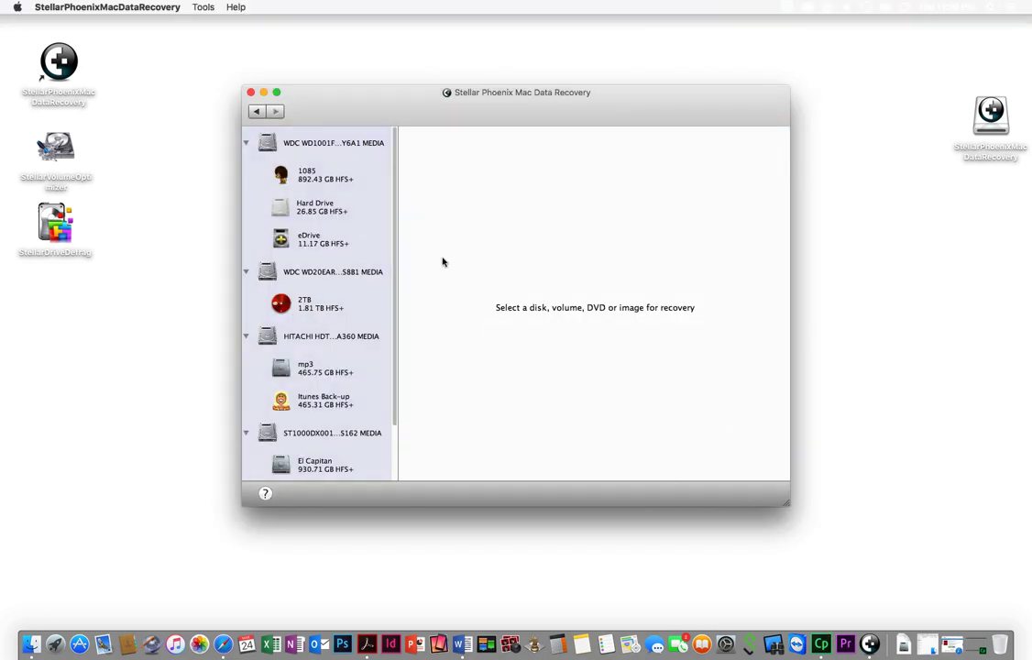
pyautogui.click(313, 209)
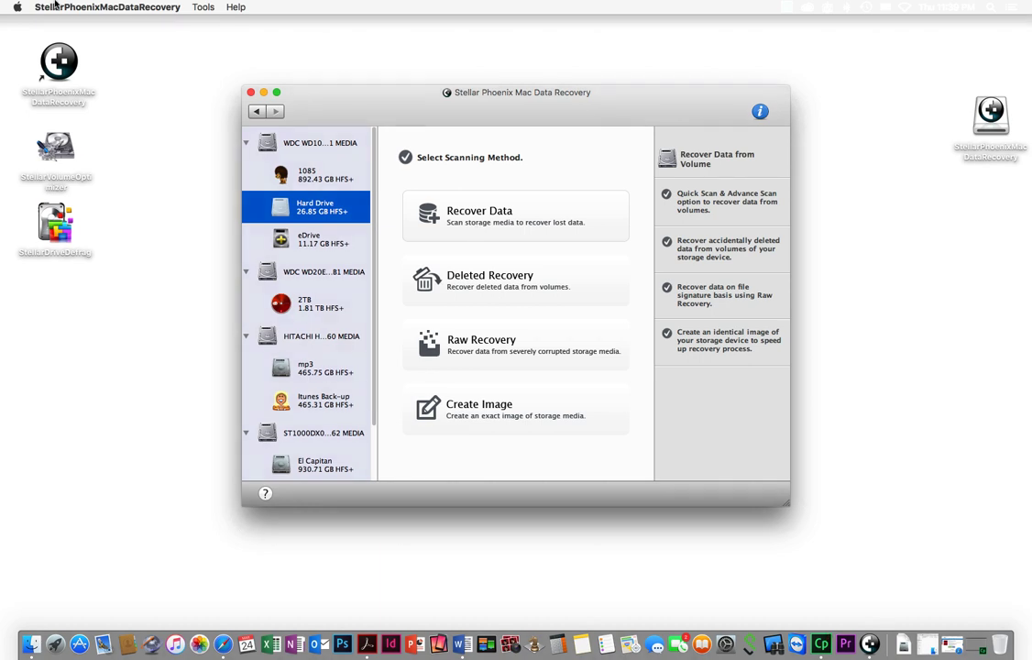
pyautogui.click(477, 225)
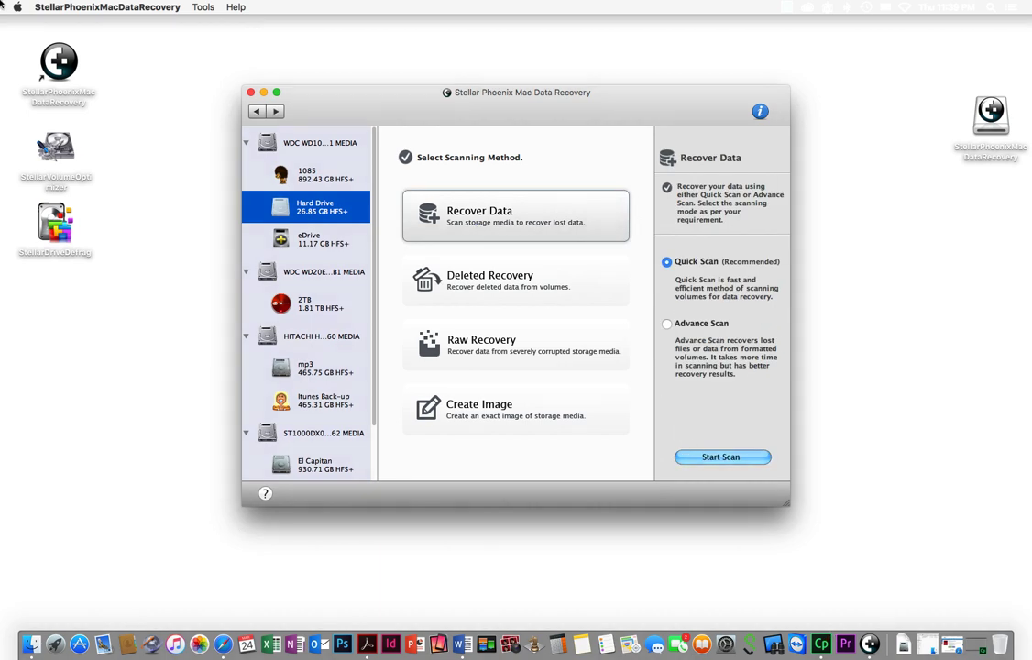
# Quick-scan Hard Drive, mark Test.docx and googlelogo_color_272x92dp.png, and preview the logo image.
pyautogui.click(723, 459)
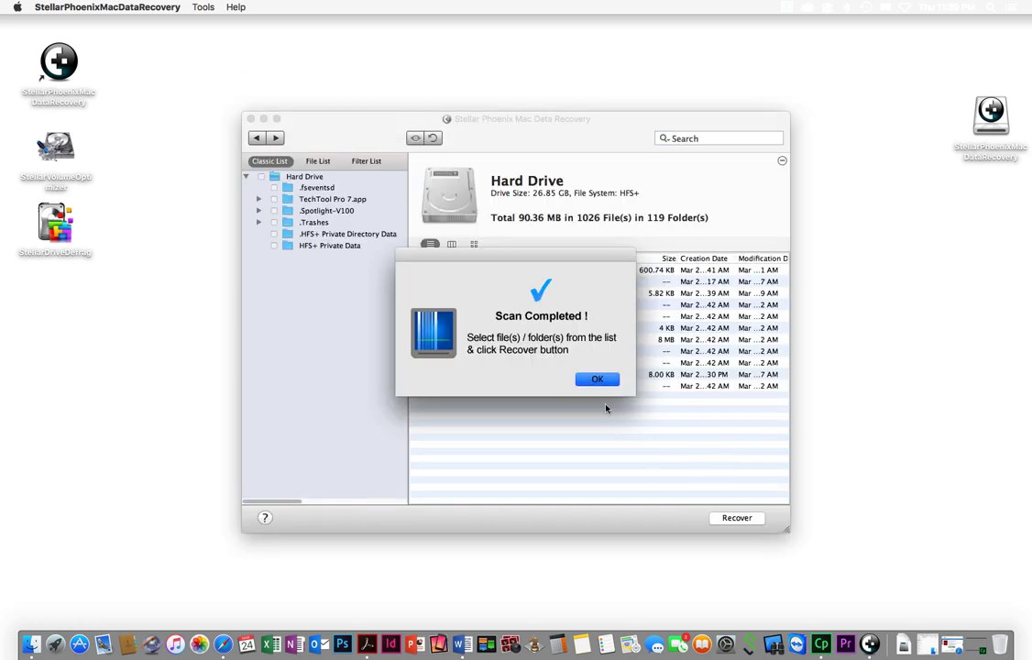
pyautogui.click(600, 379)
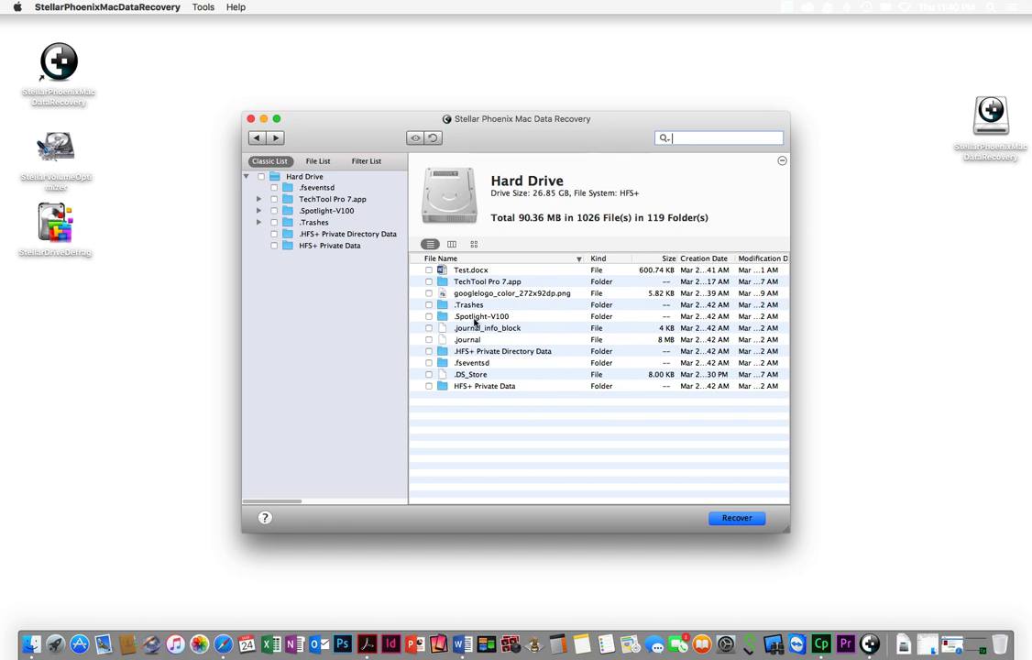
pyautogui.click(420, 268)
pyautogui.click(429, 271)
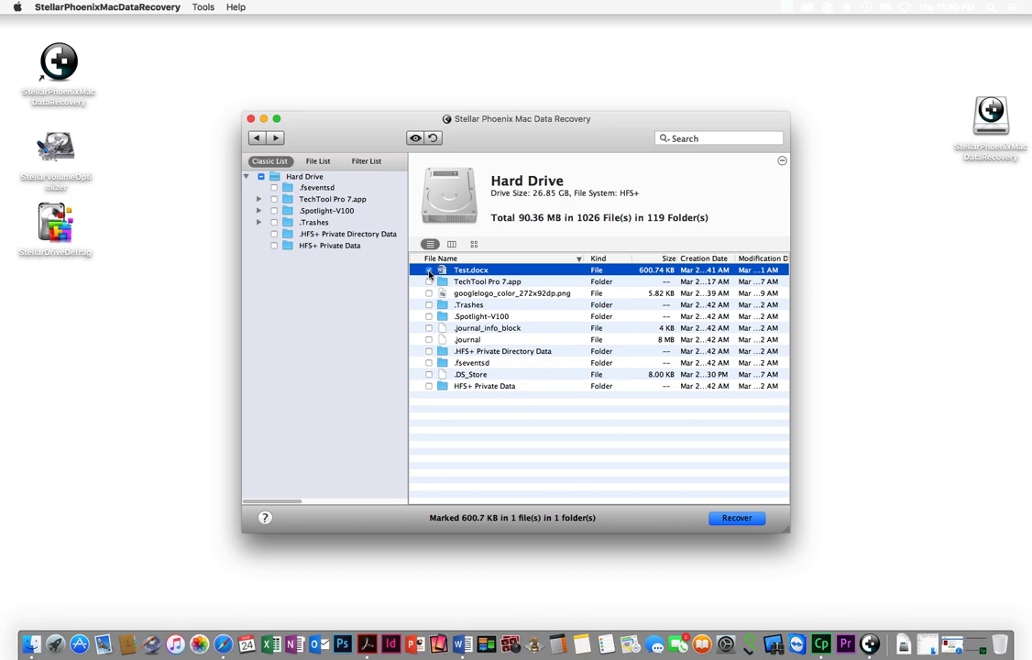
pyautogui.click(429, 295)
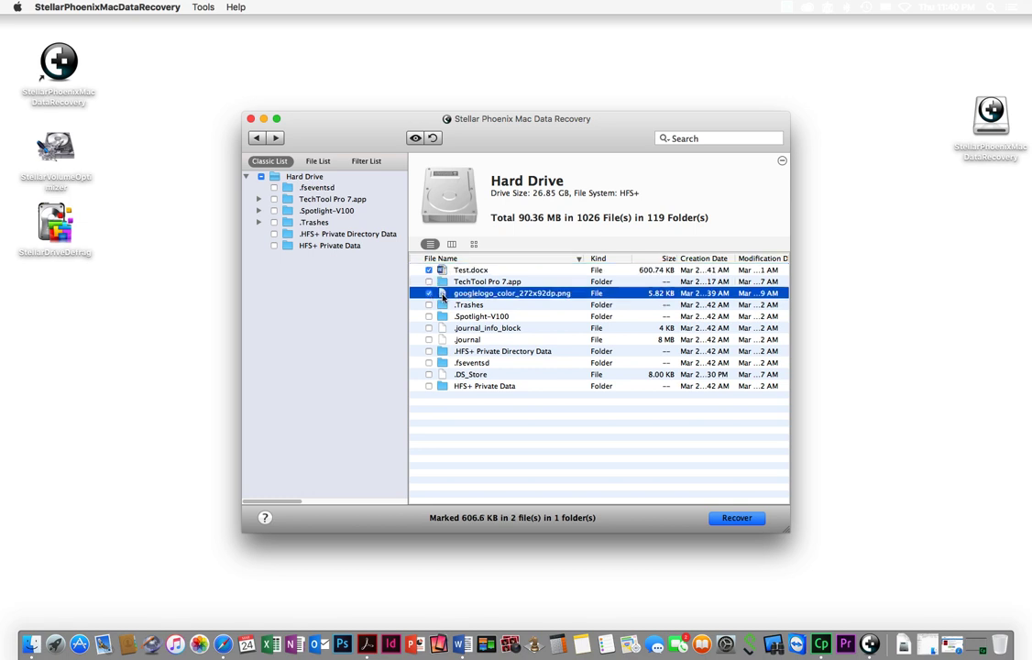
pyautogui.doubleClick(499, 295)
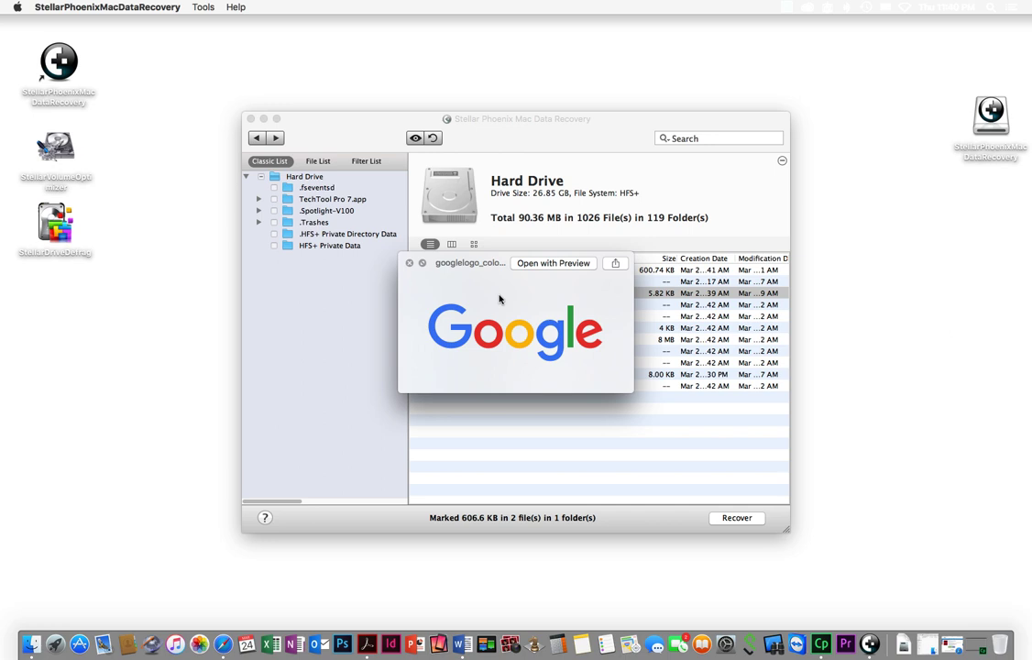
# Recover the marked Test.docx and Google logo PNG to the Desktop, creating a Root folder.
pyautogui.click(408, 264)
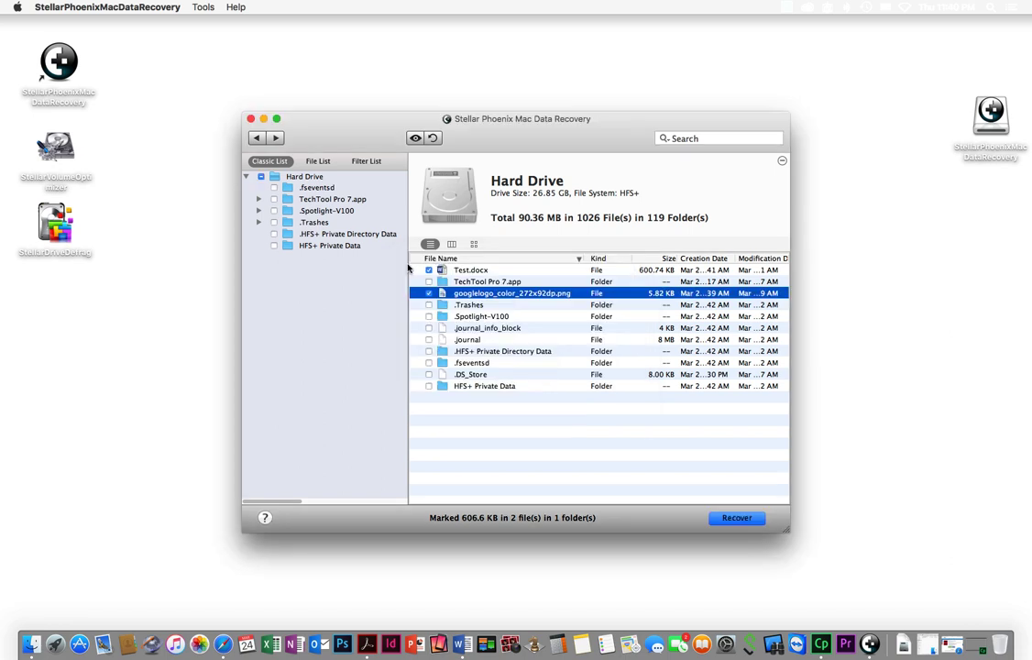
pyautogui.click(737, 518)
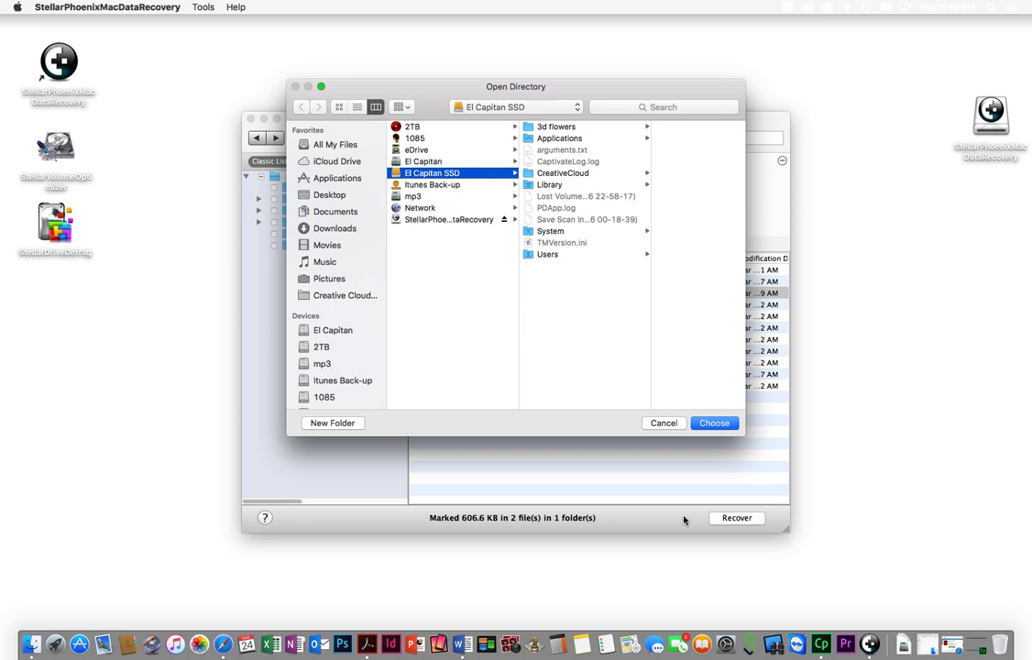
pyautogui.click(328, 195)
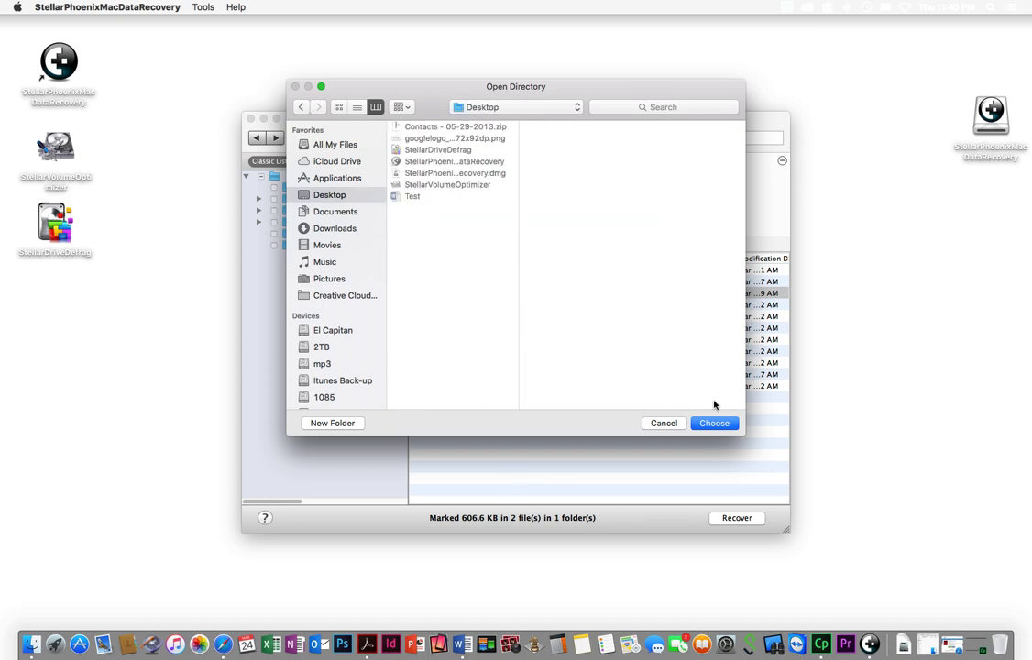
pyautogui.click(715, 423)
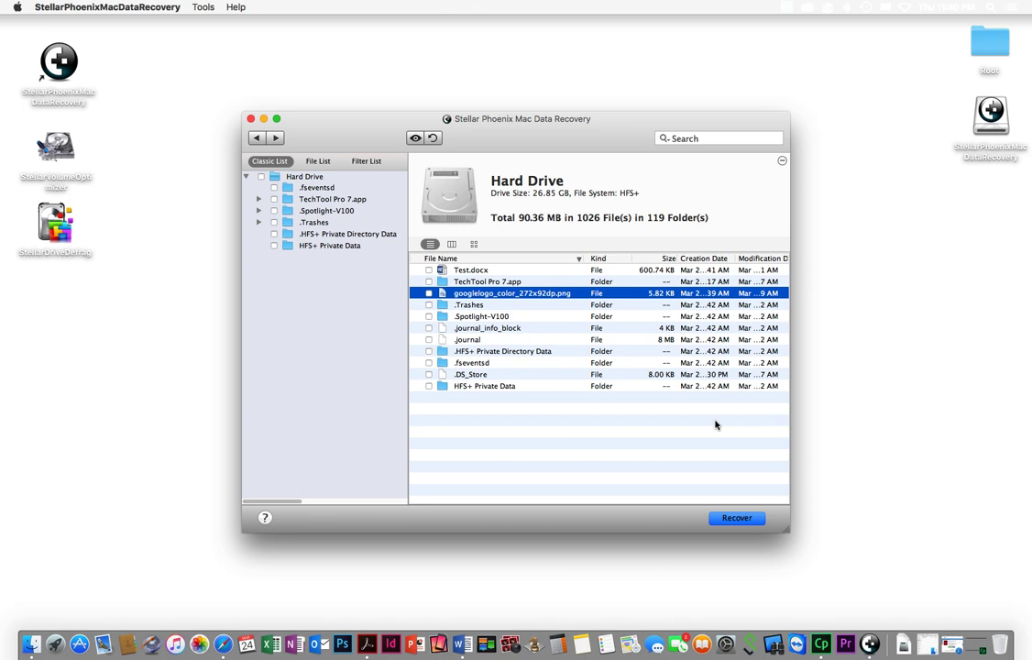
# Open the Root folder and view the recovered Google logo in Preview and Test.docx in Word.
pyautogui.doubleClick(990, 43)
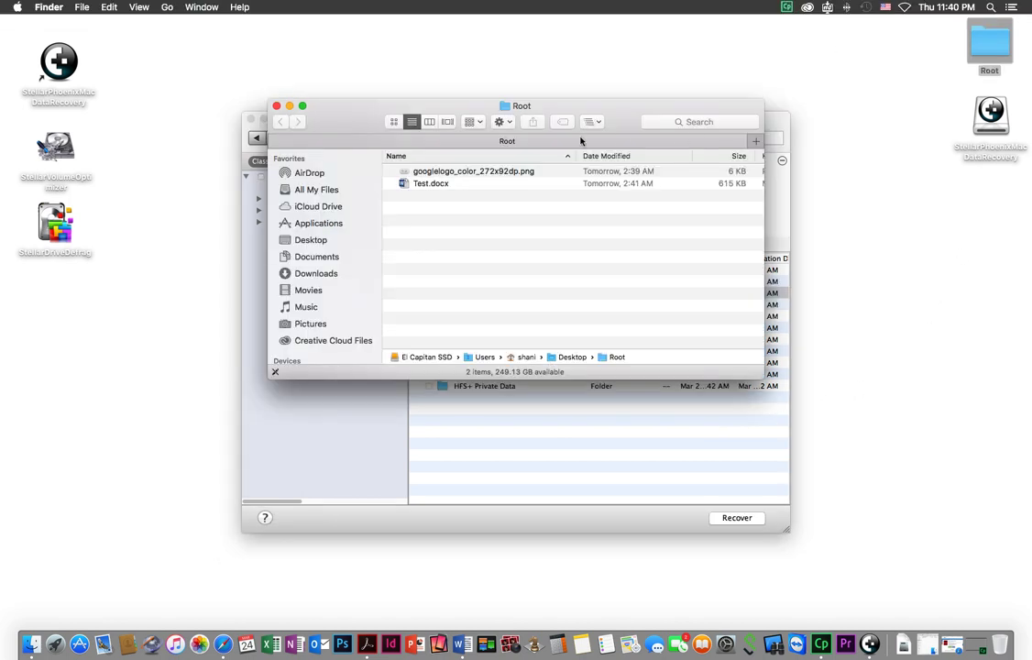
pyautogui.doubleClick(423, 173)
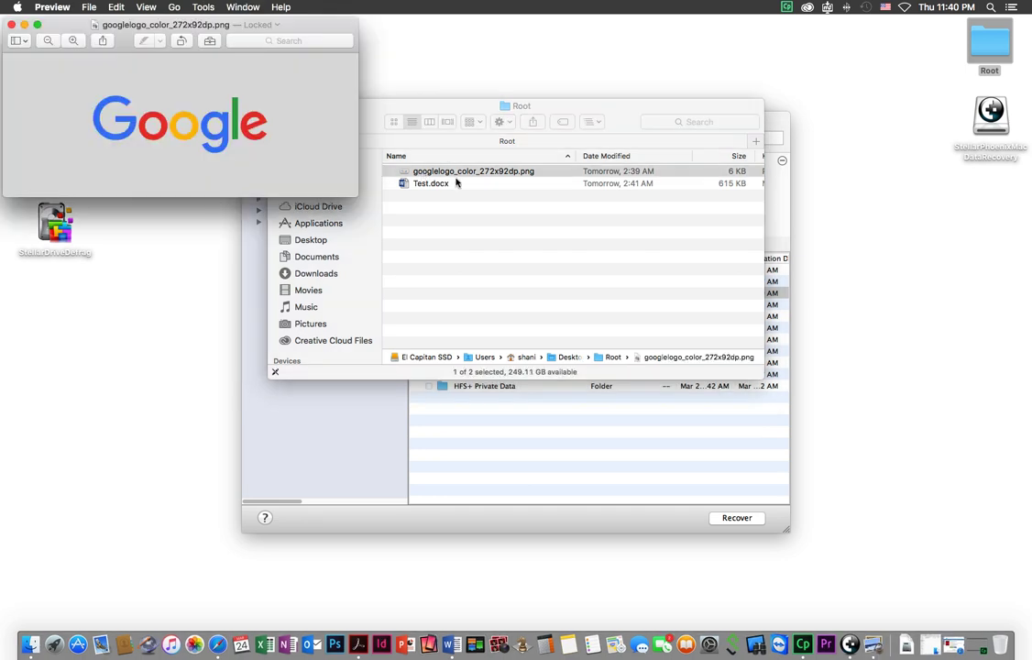
pyautogui.click(479, 222)
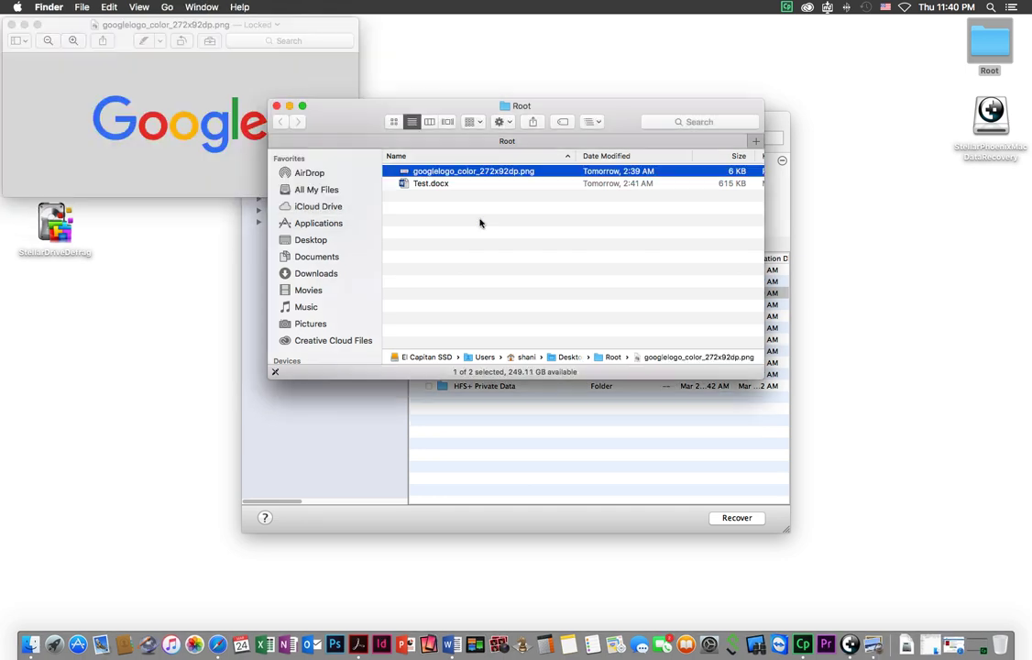
pyautogui.click(426, 184)
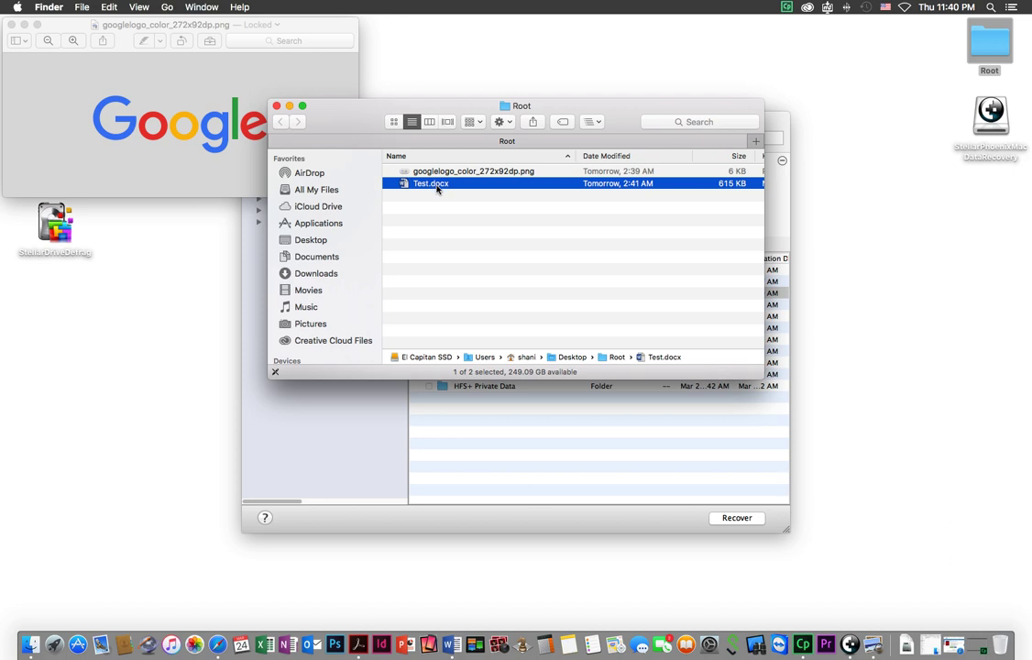
pyautogui.doubleClick(437, 190)
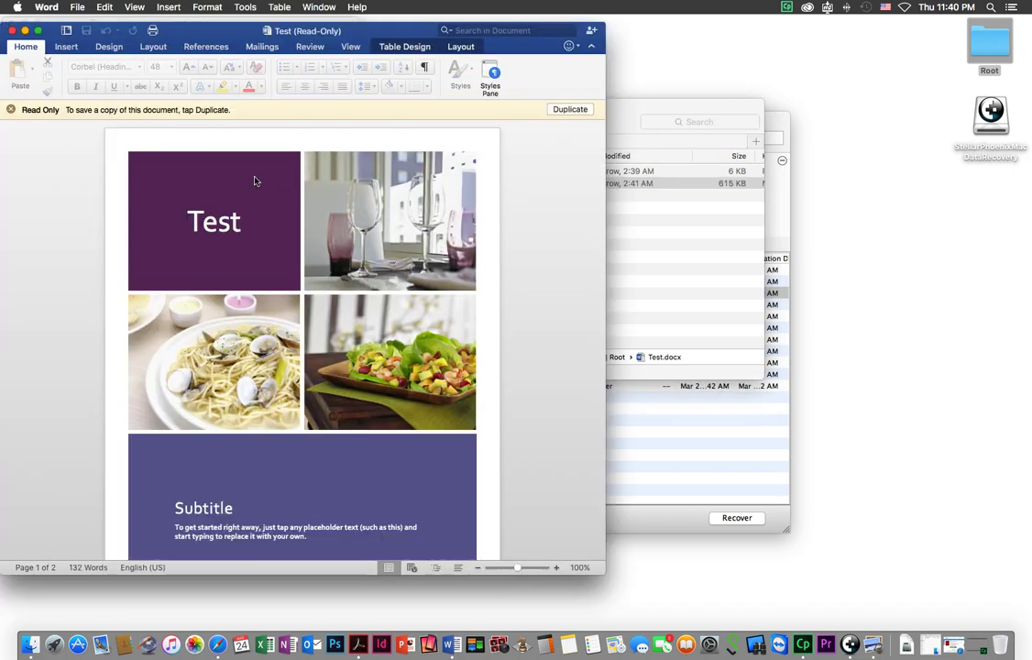
# Close Word, the logo preview and the Root folder window.
pyautogui.click(11, 31)
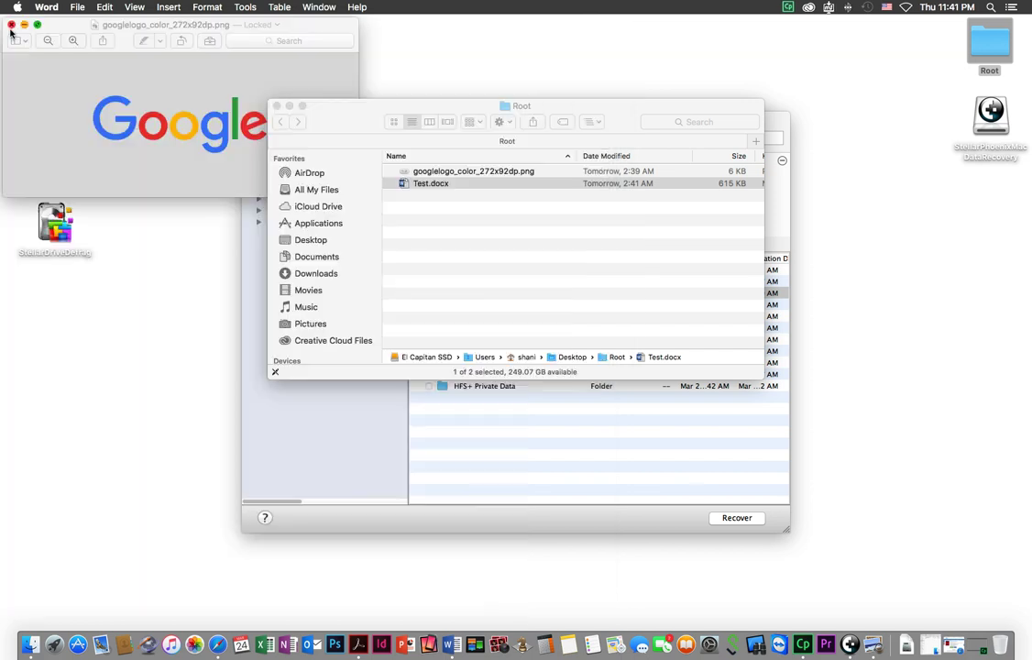
pyautogui.click(10, 25)
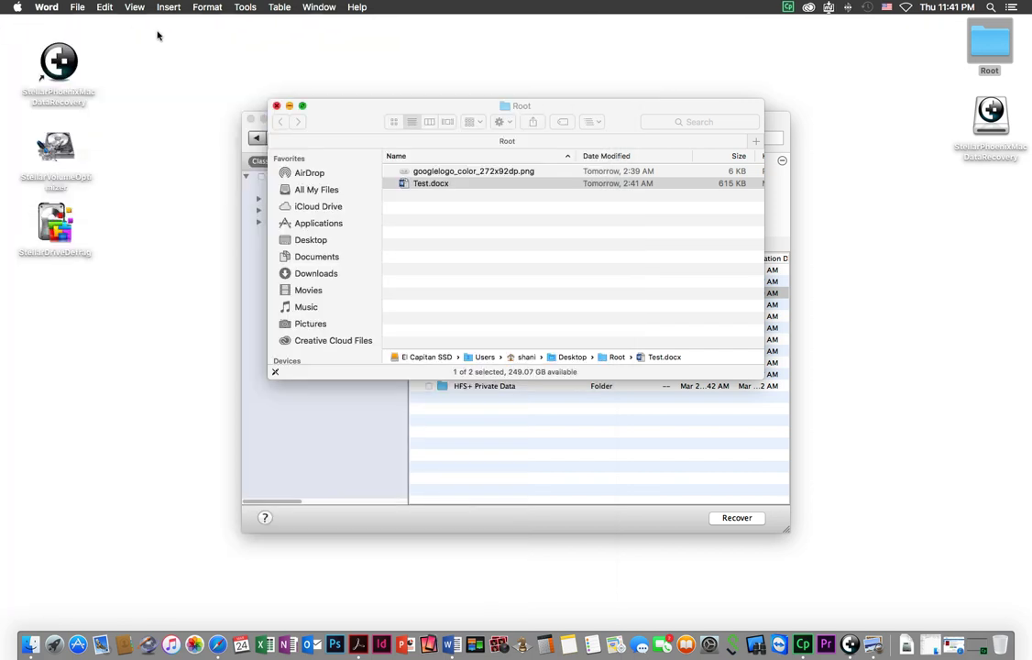
pyautogui.click(277, 106)
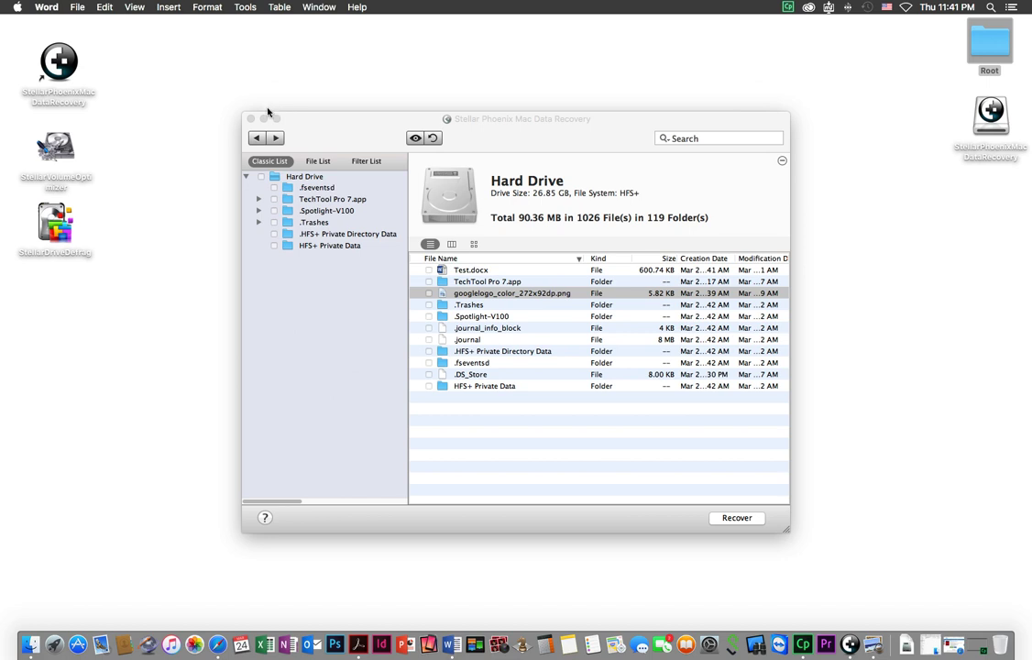
# Go back from the scan results to bring up the Save Scan Information prompt.
pyautogui.click(259, 138)
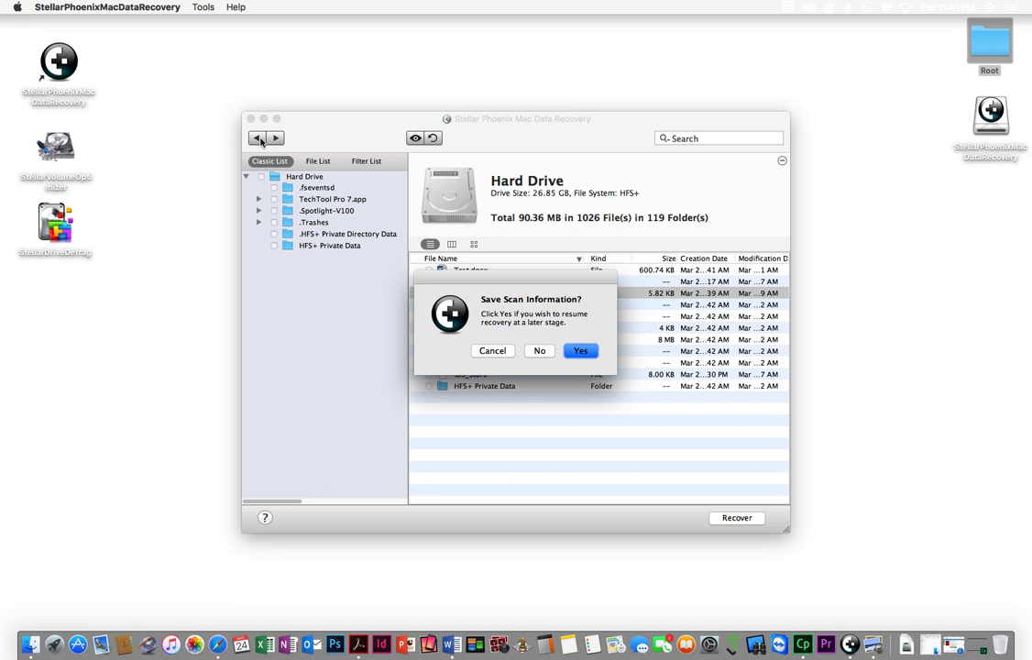
# Open the StellarPhoenixMacDataRecovery disk image window, then bring Stellar Phoenix's save-scan prompt back to front.
pyautogui.click(985, 124)
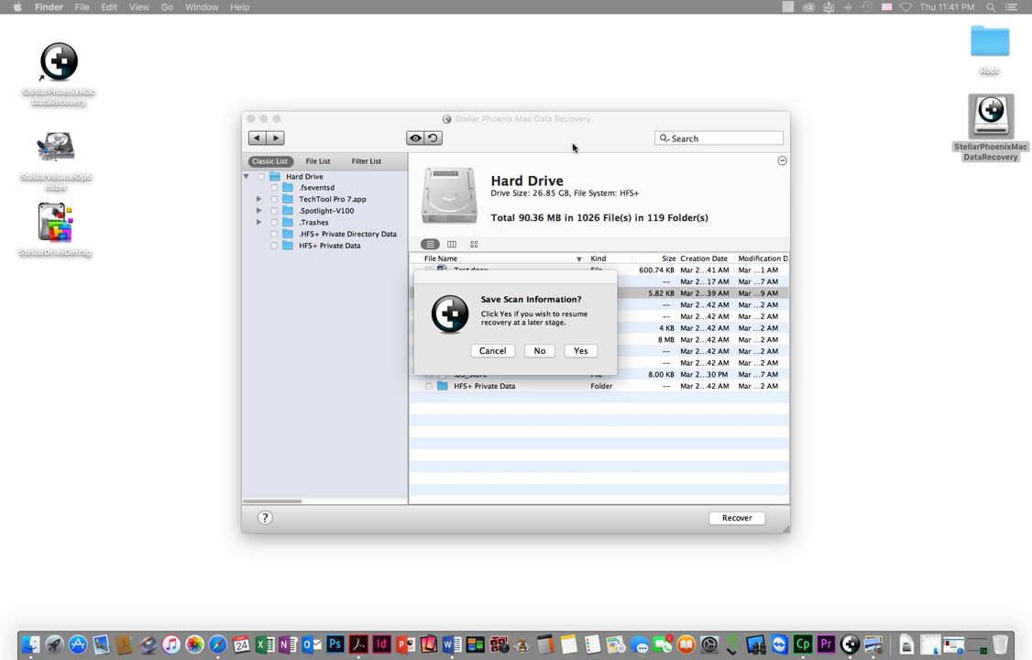
pyautogui.press('super+o')
pyautogui.moveTo(408, 232)
pyautogui.mouseDown()
pyautogui.moveTo(399, 222)
pyautogui.moveTo(595, 227)
pyautogui.moveTo(413, 231)
pyautogui.mouseUp()
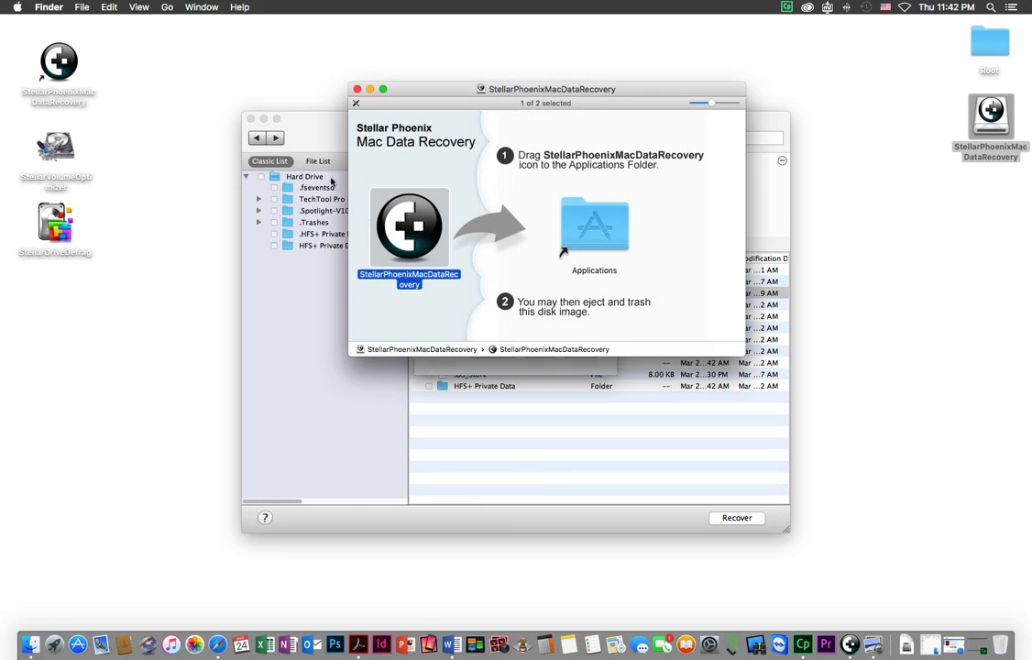
pyautogui.click(323, 135)
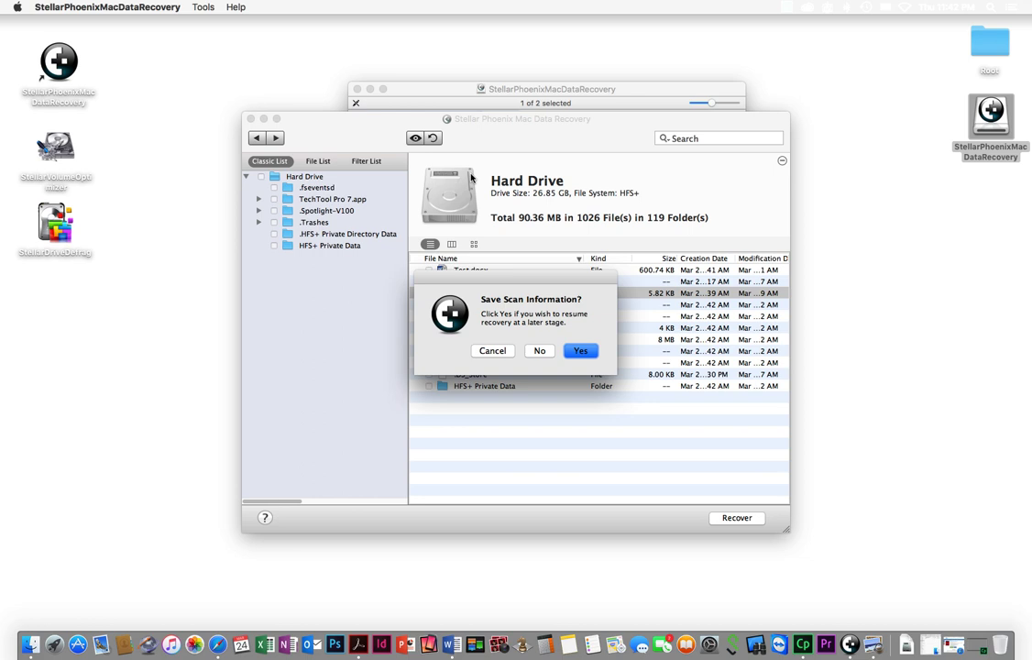
pyautogui.click(538, 352)
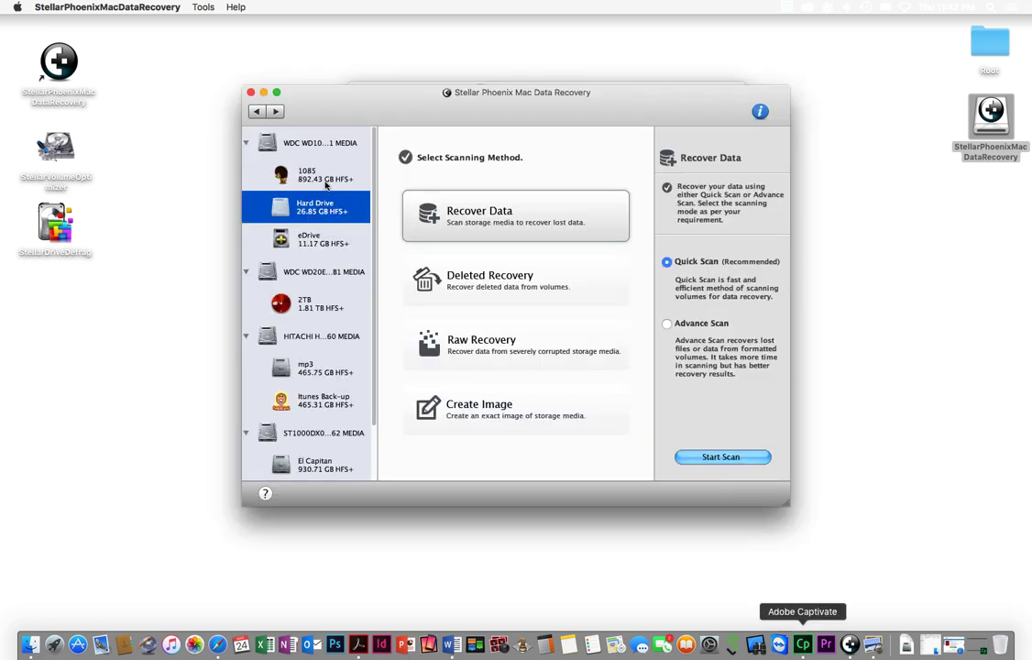